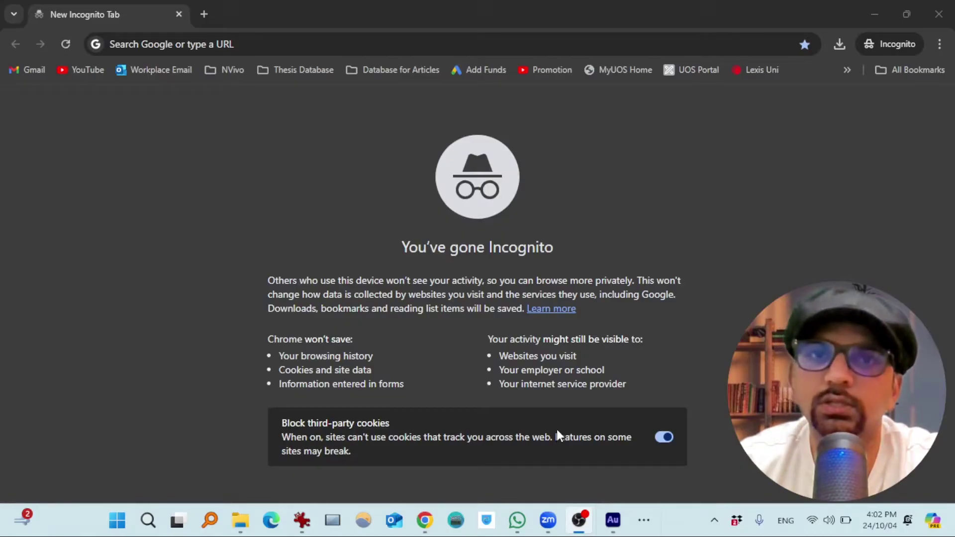
- Download NVivo.x64.exe from the pasted NVivo link into the Desktop's NVivo 15 folder
click(663, 192)
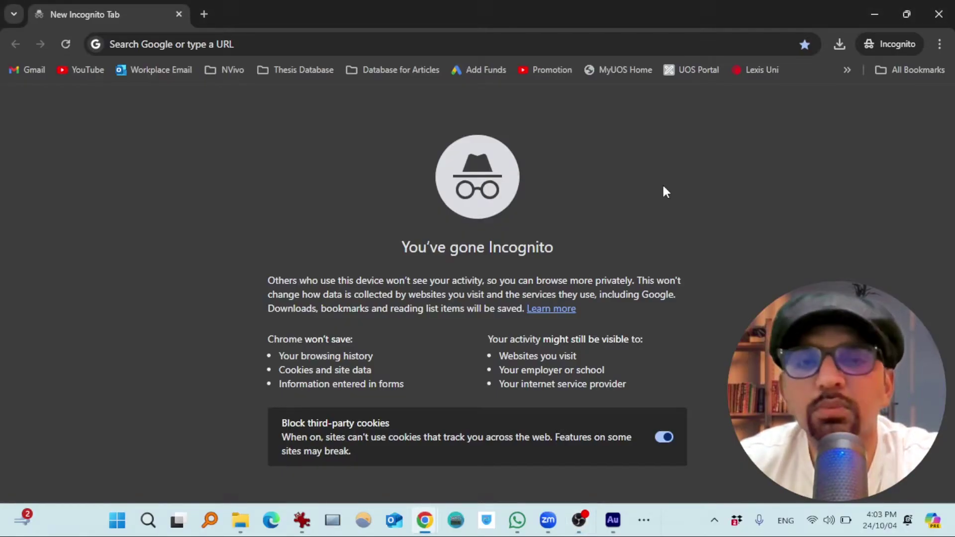
click(383, 43)
text(https://download.qsrinternational.com/Software/NVivo15/NVivo.x64.exe)
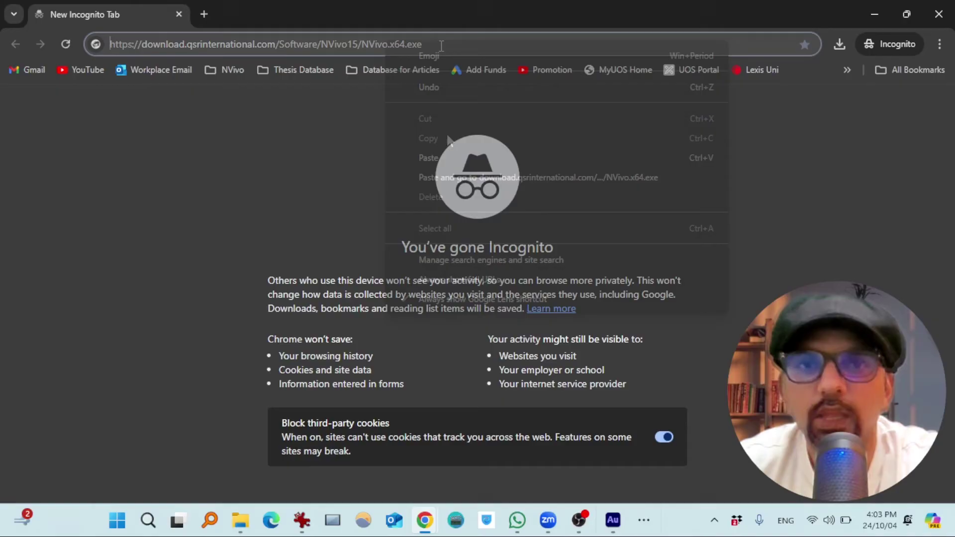
key(Return)
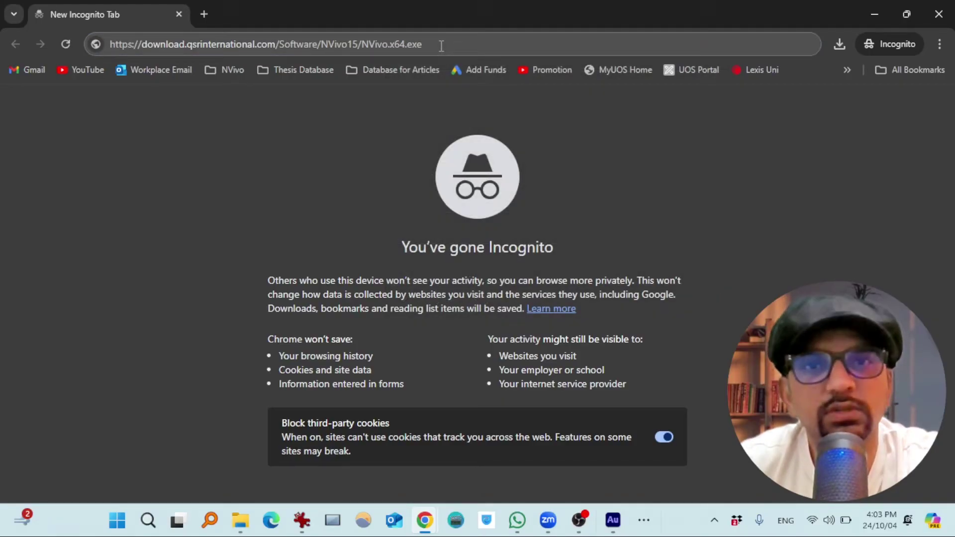
click(441, 44)
key(Return)
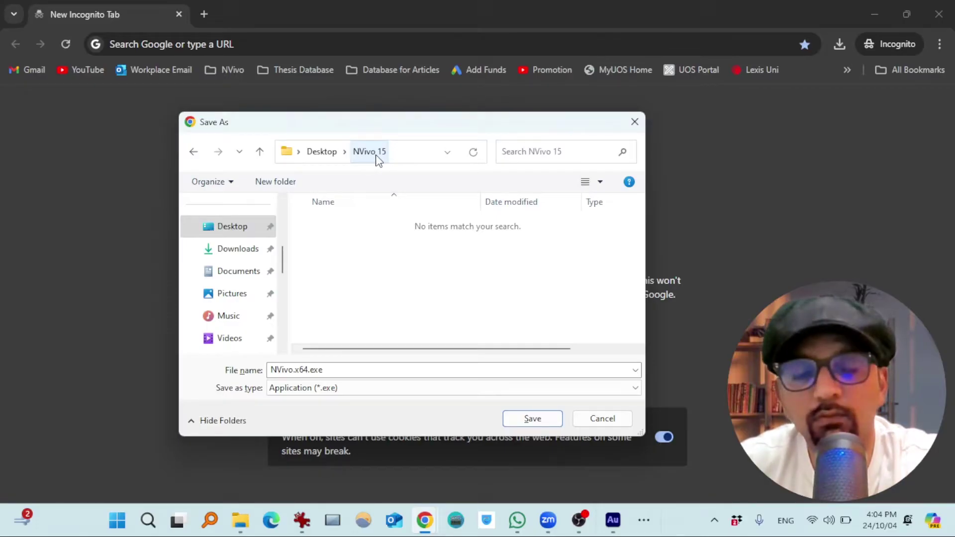
click(521, 419)
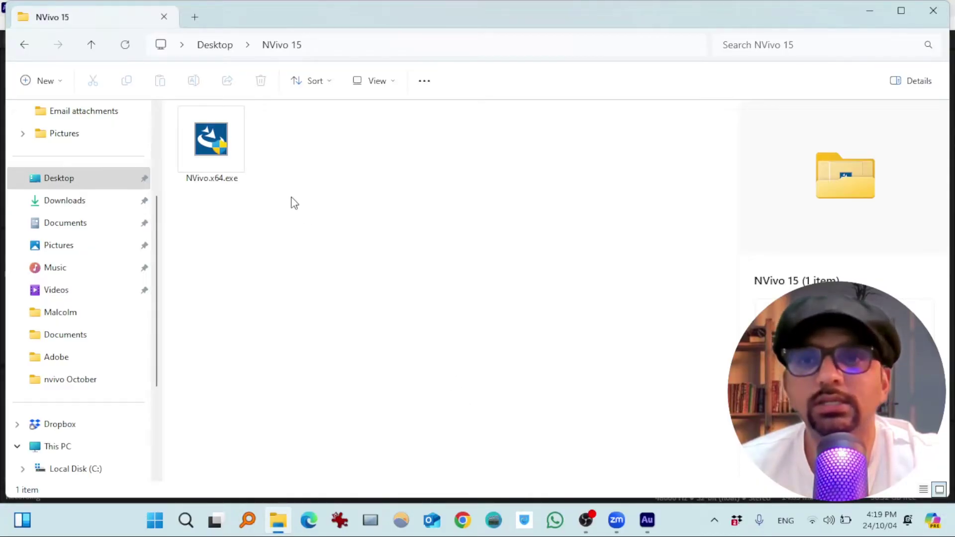
- Install NVivo 15 in English, accepting the license and keeping the default folder, shortcut and NCapture
double_click(219, 153)
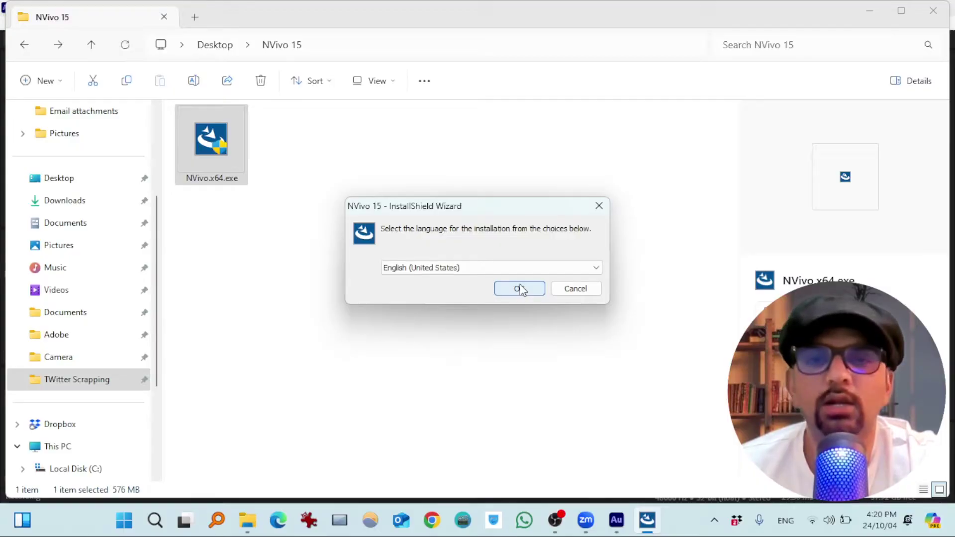
click(520, 291)
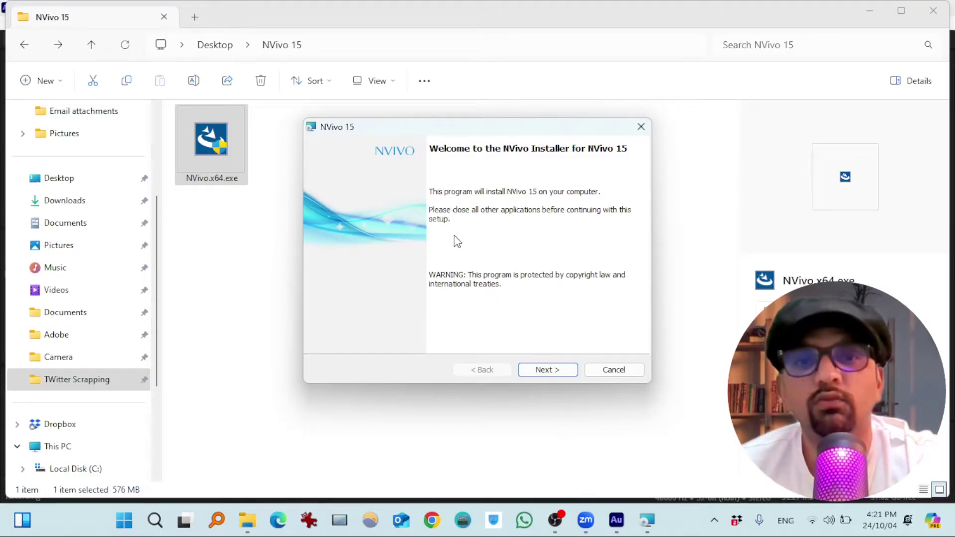
click(539, 375)
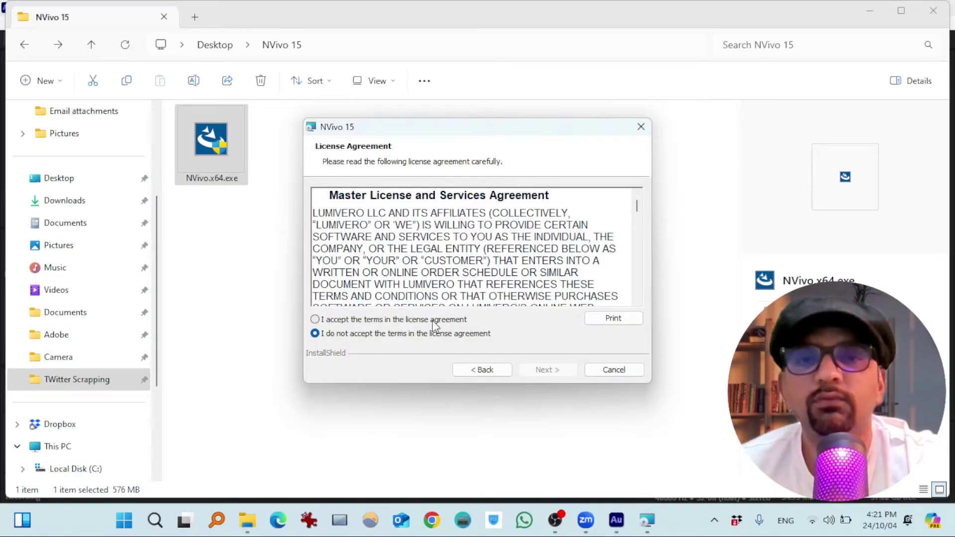
click(432, 320)
click(551, 372)
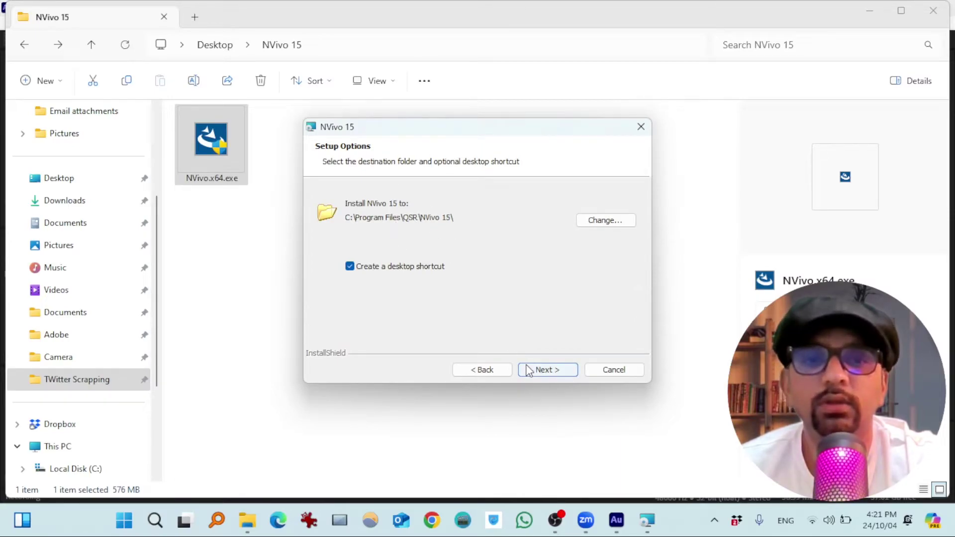
click(551, 371)
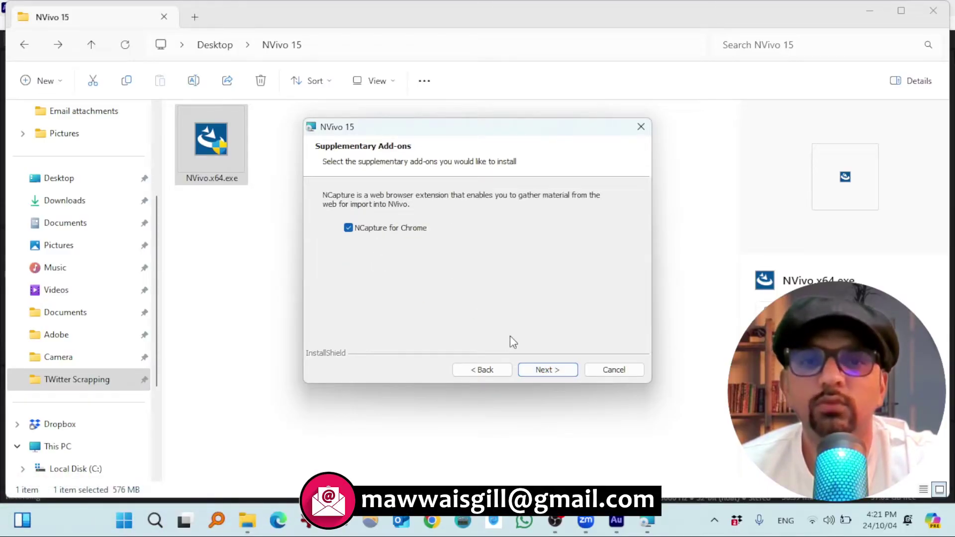
click(549, 369)
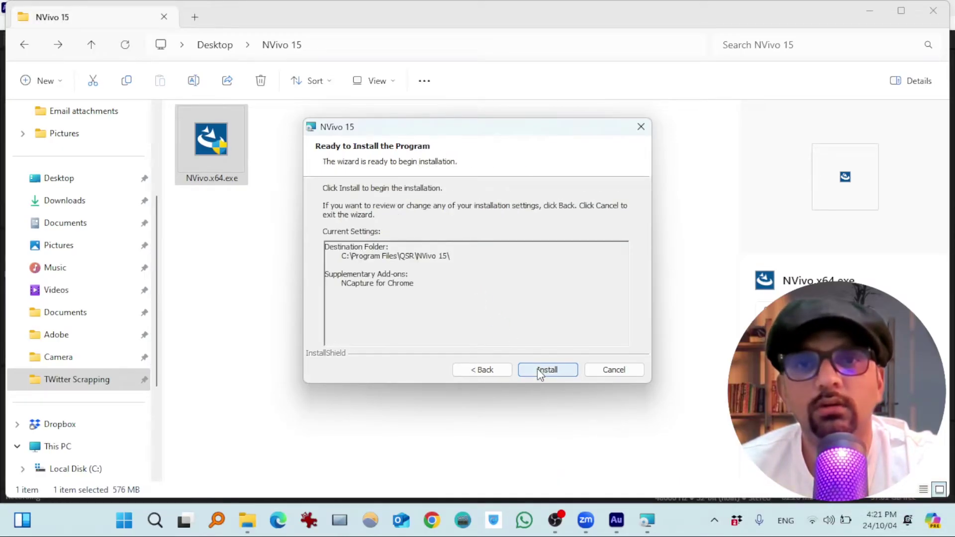
click(538, 369)
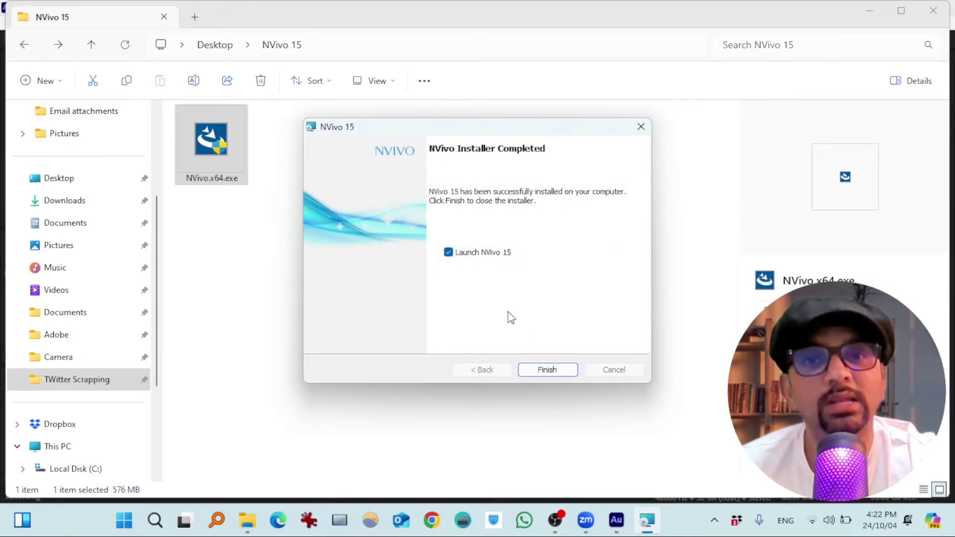
- Finish the installer with NVivo 15 launching, then start the NVivo 14-day trial sign-up
click(555, 370)
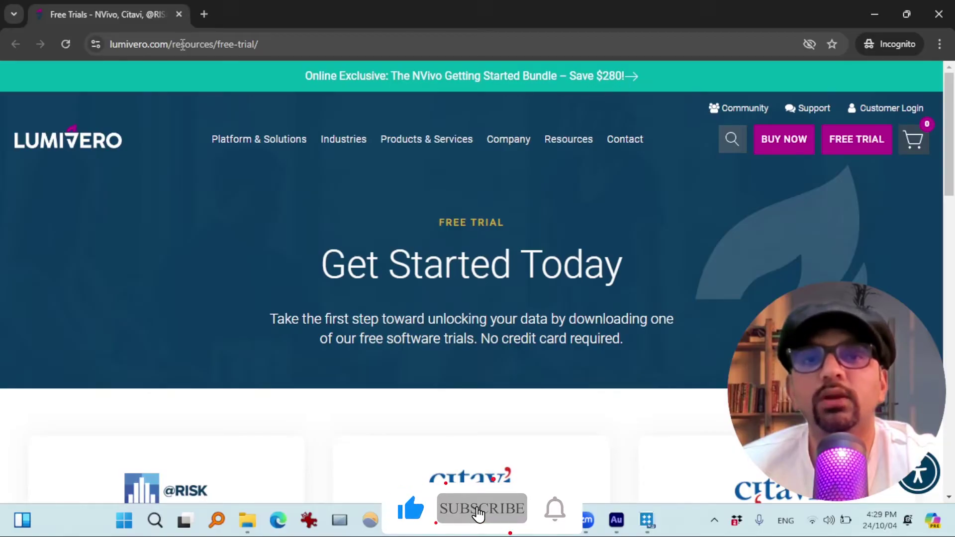
scroll(224, 292, down, 3)
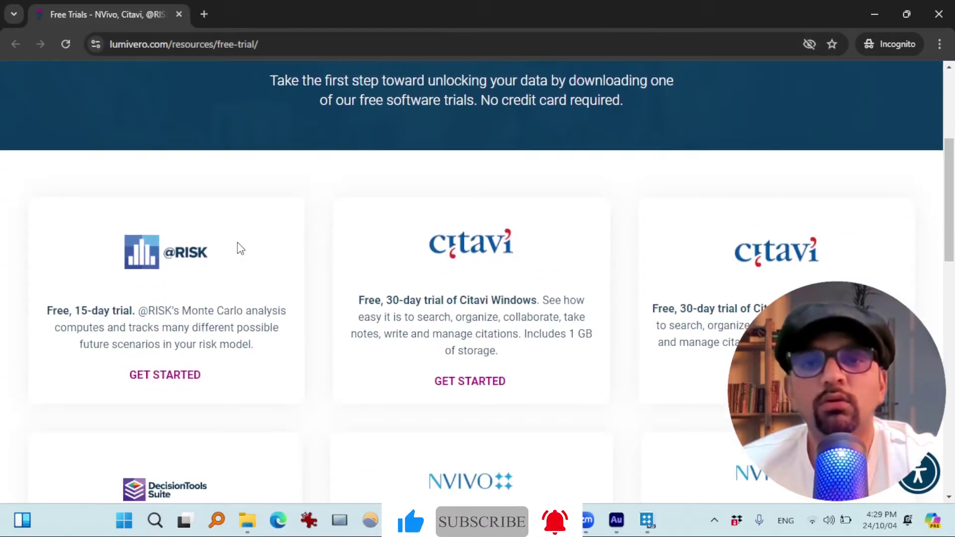
scroll(239, 249, down, 3)
scroll(331, 247, down, 2)
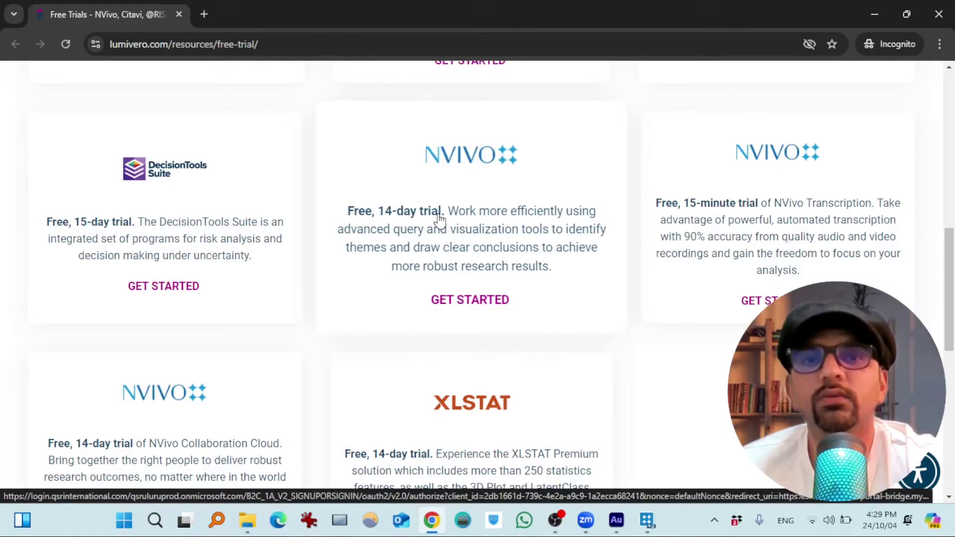
click(463, 299)
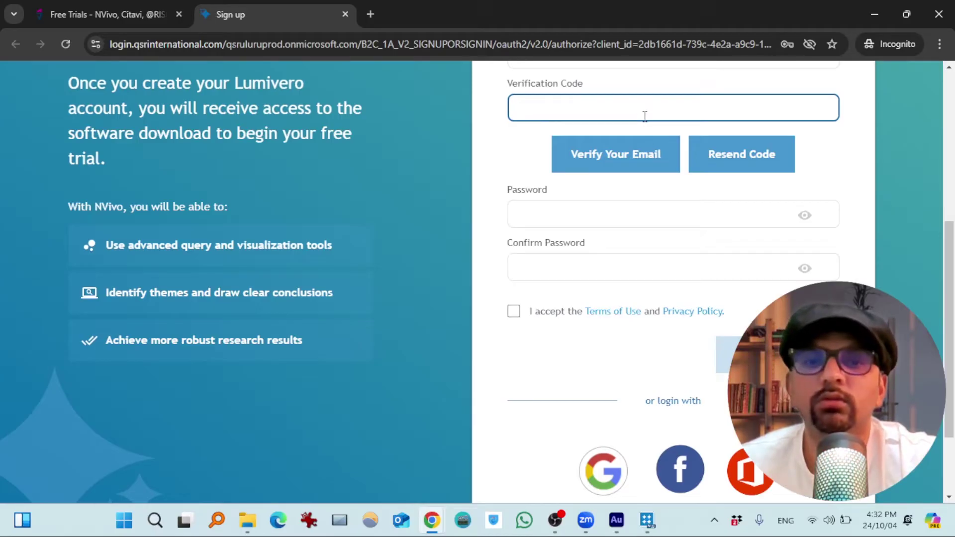
- Verify the email with the pasted code, accept the terms and create the Lumivero account
key(ctrl+v)
click(580, 137)
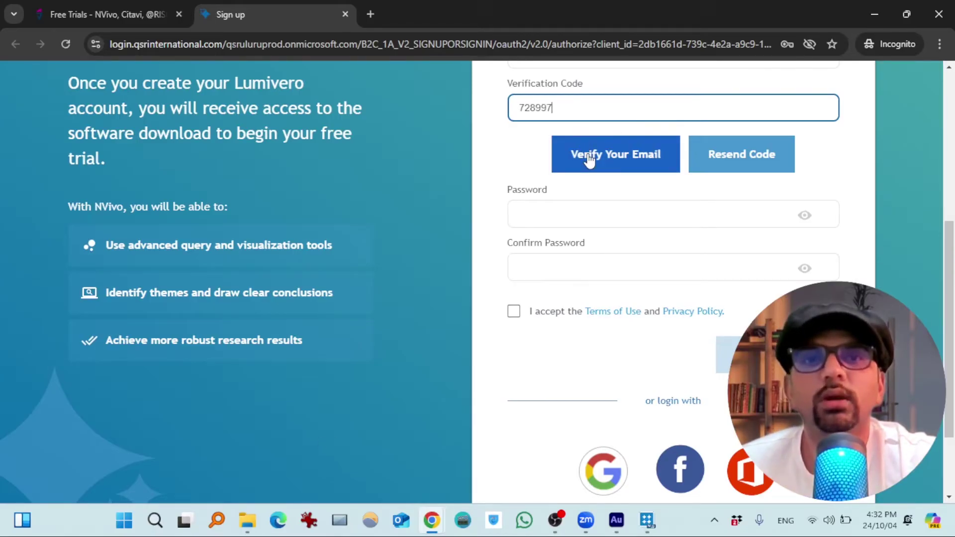
click(590, 159)
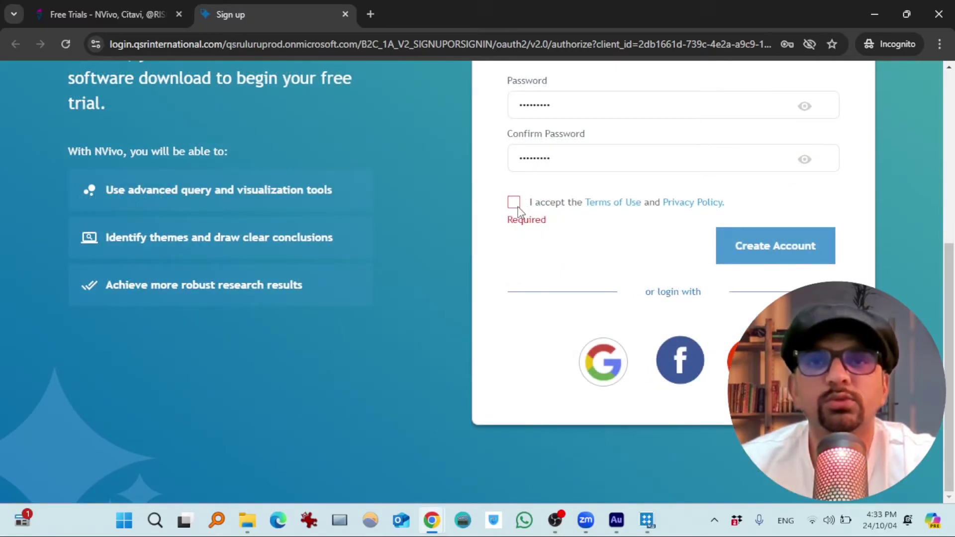
click(515, 204)
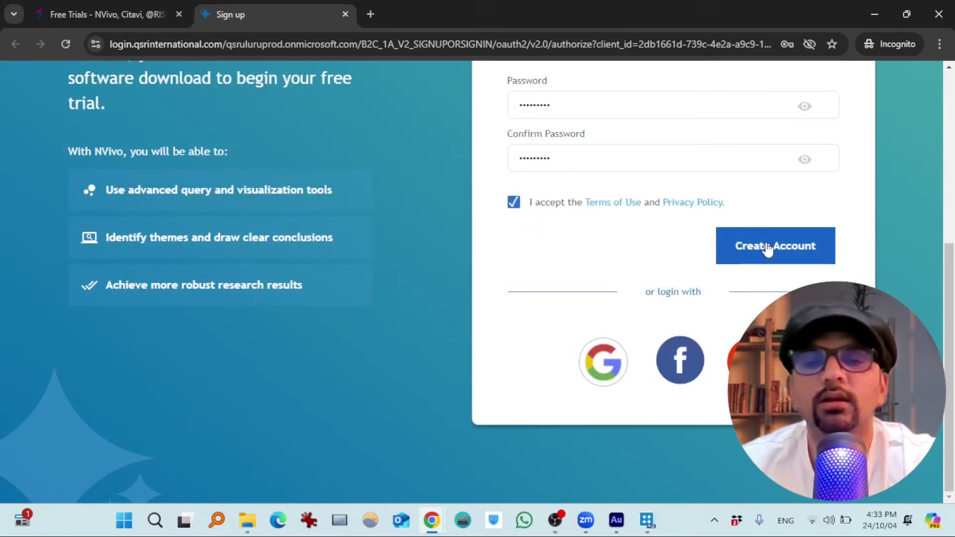
click(767, 249)
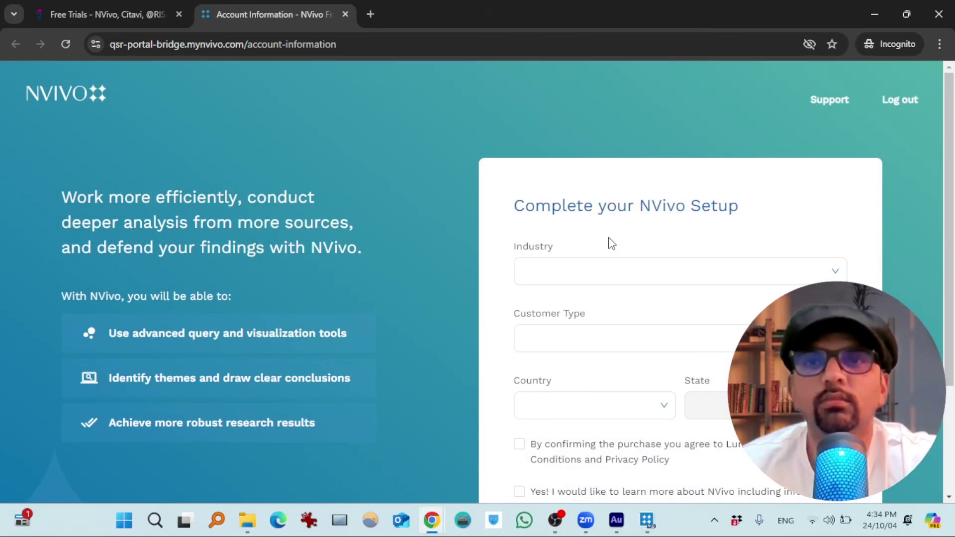
- Choose Academic as the industry and Individual as the customer type
click(601, 275)
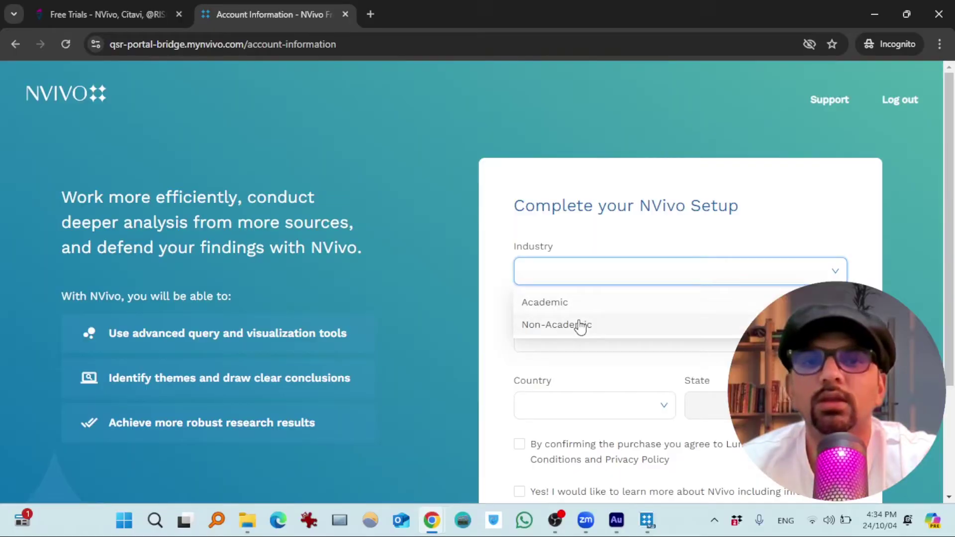
click(575, 303)
scroll(595, 313, down, 1)
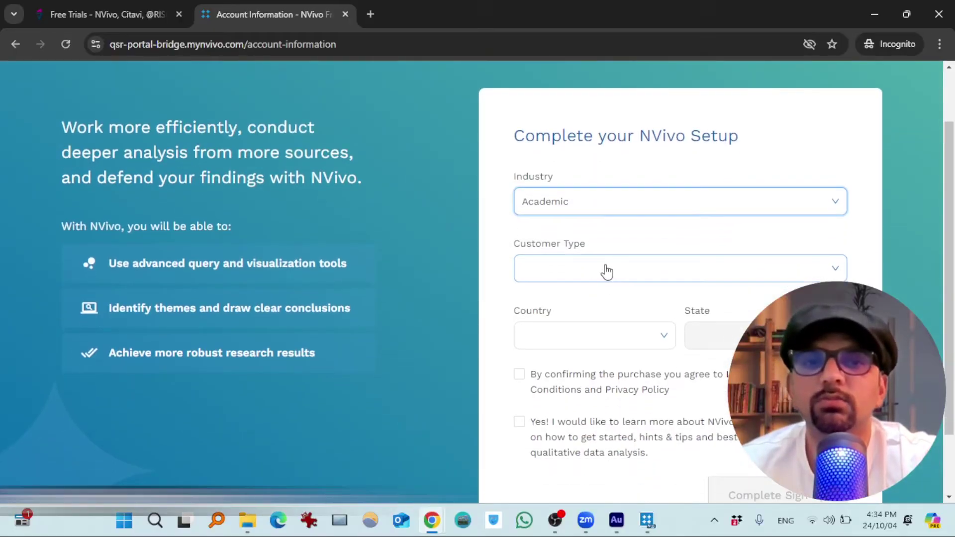
click(606, 270)
click(587, 299)
scroll(611, 247, down, 1)
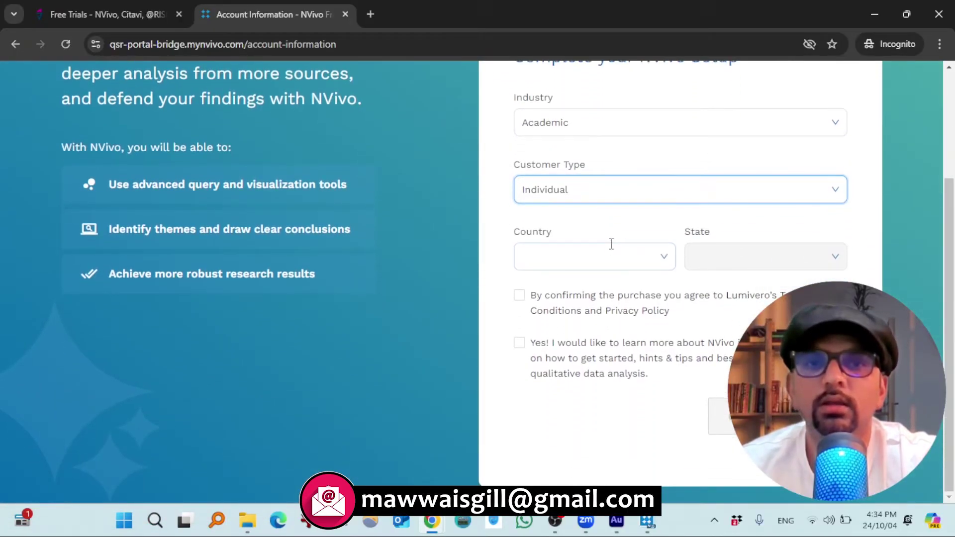
- Set the country to United Arab Emirates, accept the terms and submit the form
click(622, 253)
text(u)
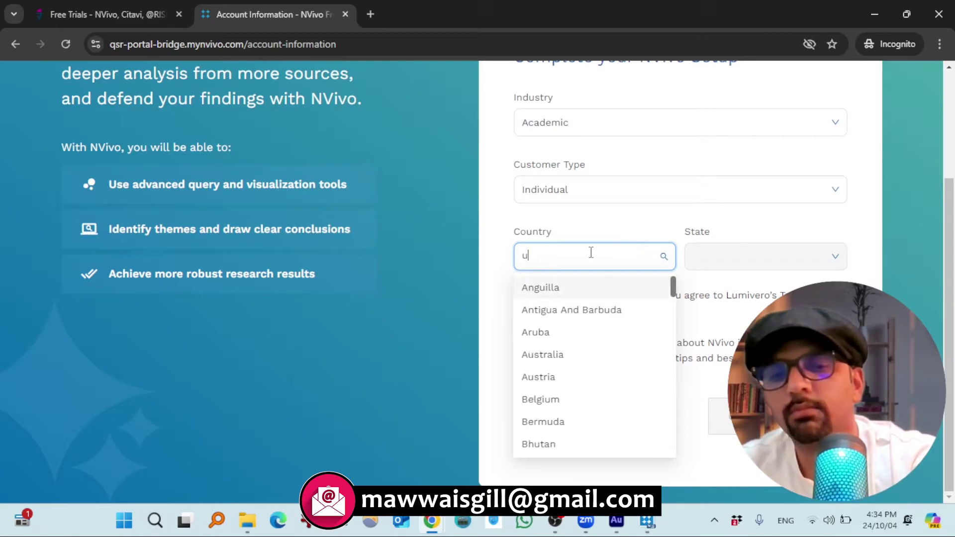
text(ni)
click(589, 353)
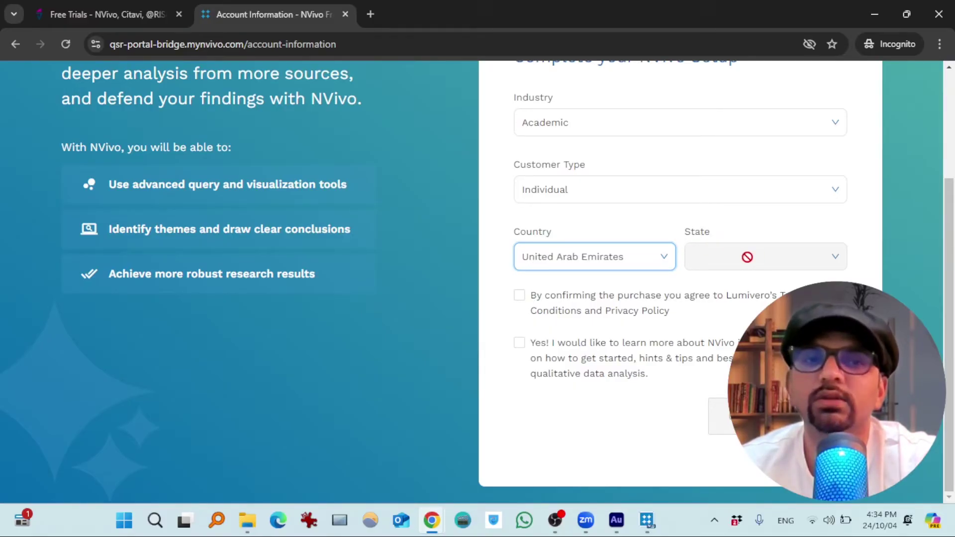
click(521, 297)
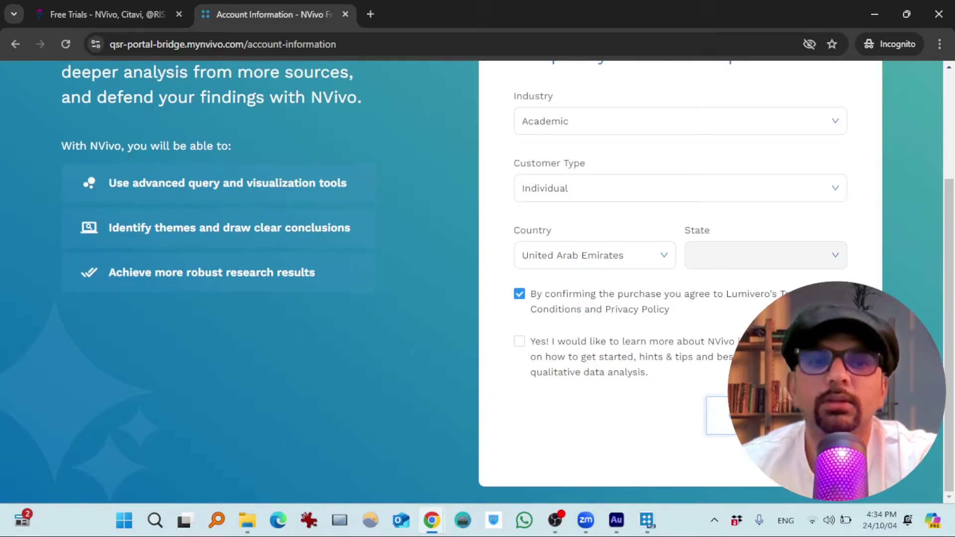
click(777, 417)
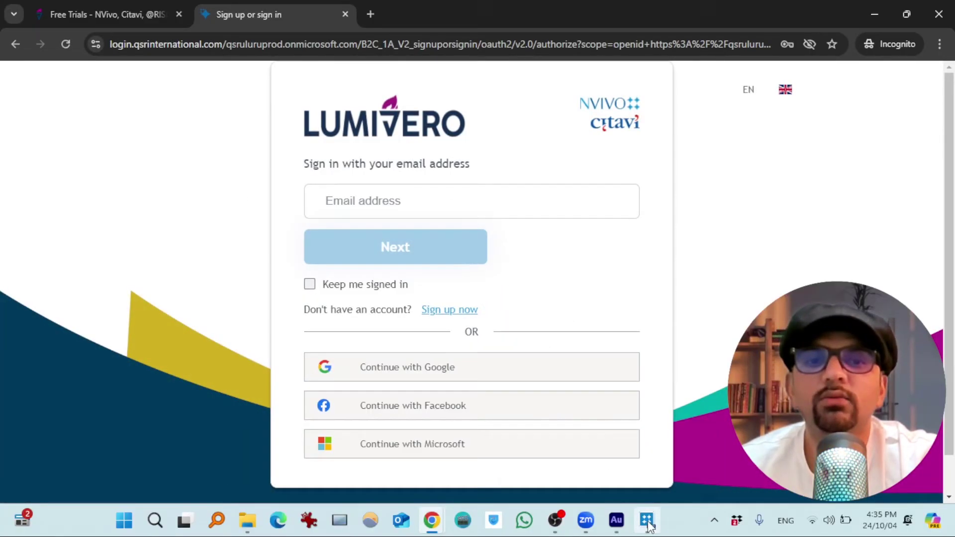
- Sign into myNVivo from the NVivo activation window with the pasted email
click(646, 523)
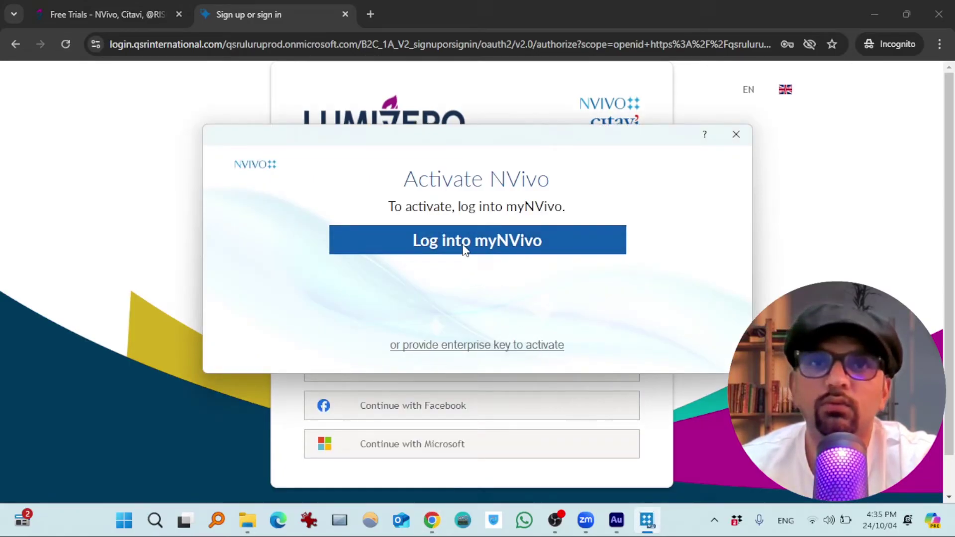
click(464, 250)
right_click(369, 199)
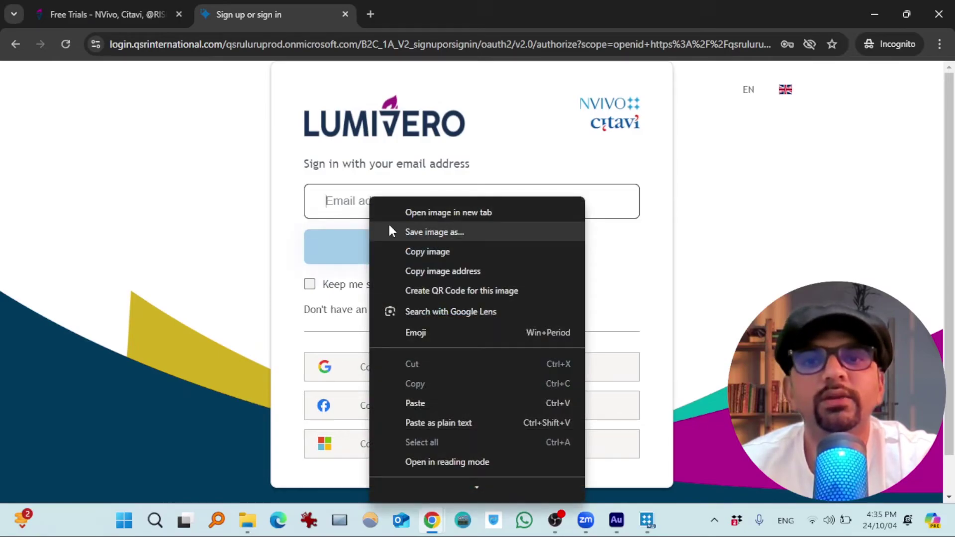
click(389, 267)
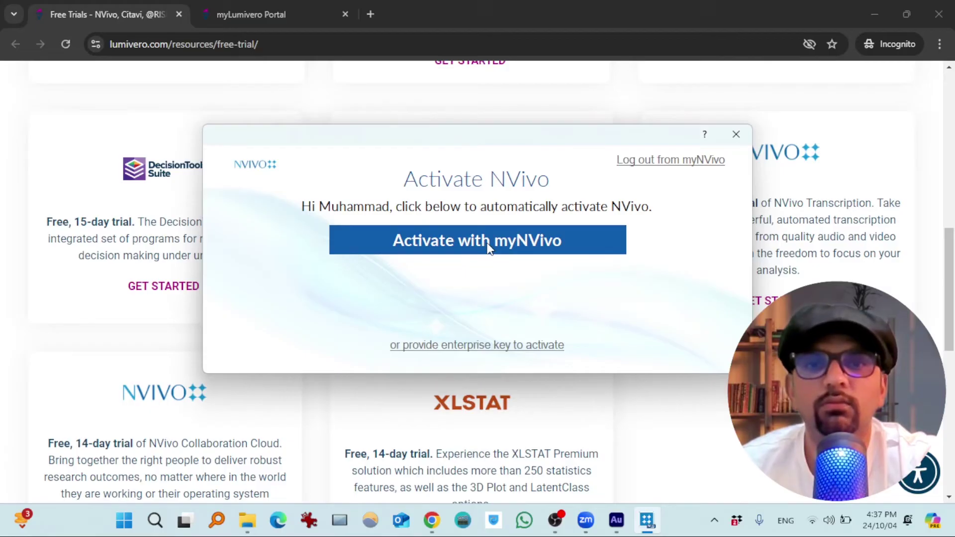
- Activate the 14-day trial, retrying after the no-valid-license error
click(489, 249)
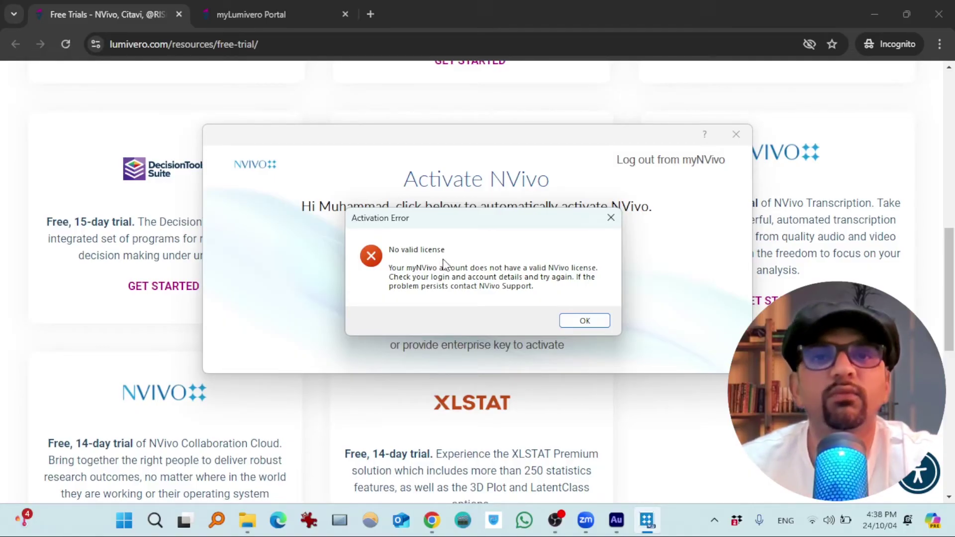
click(571, 321)
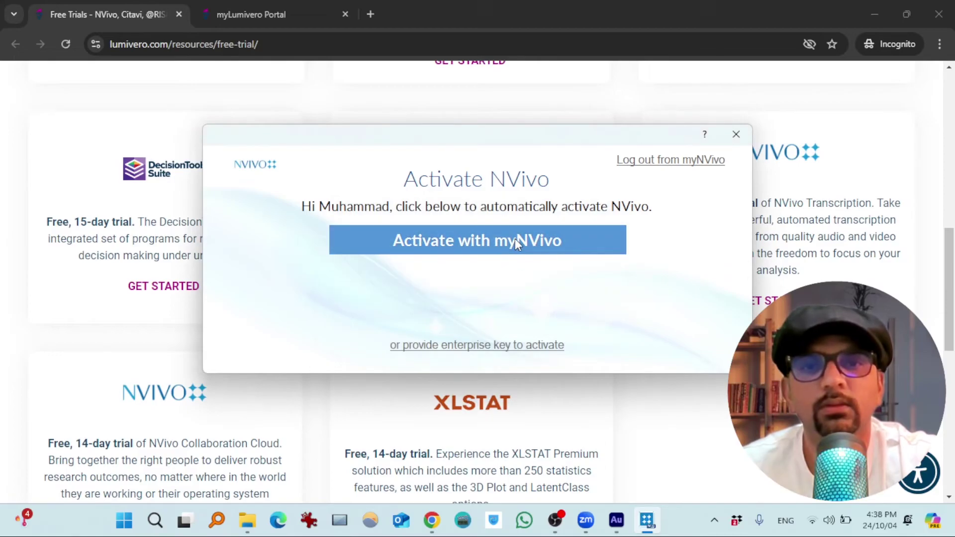
click(515, 238)
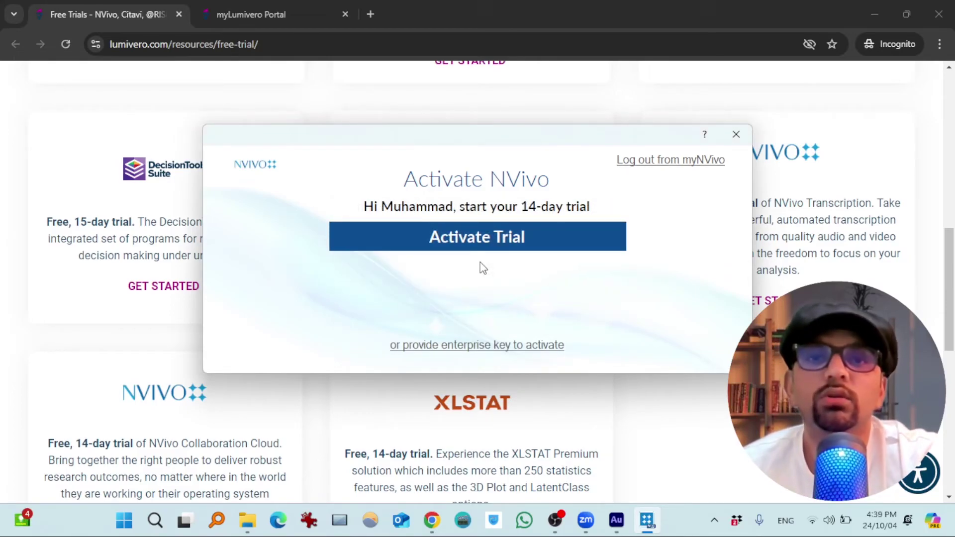
click(472, 246)
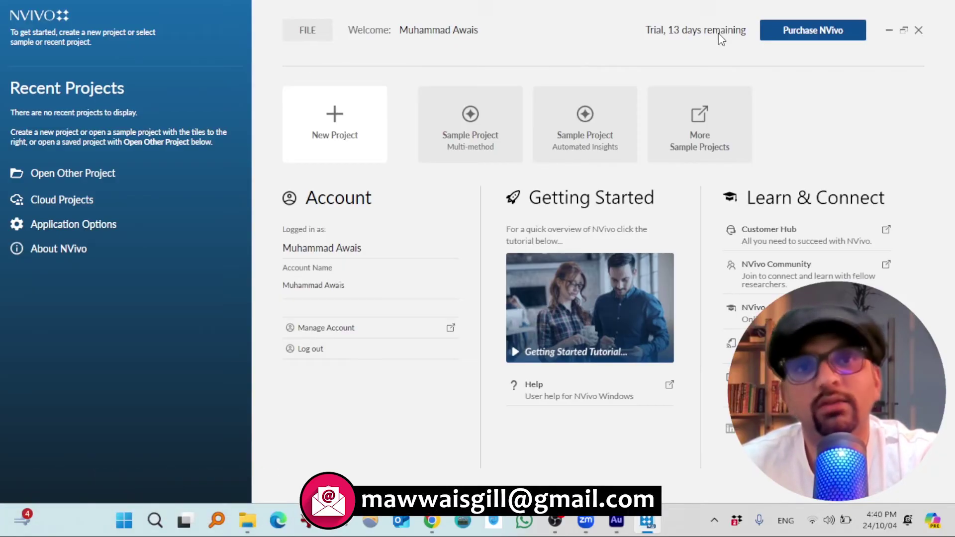
- Create a new project titled 'Trial' and skip the welcome tour
click(338, 112)
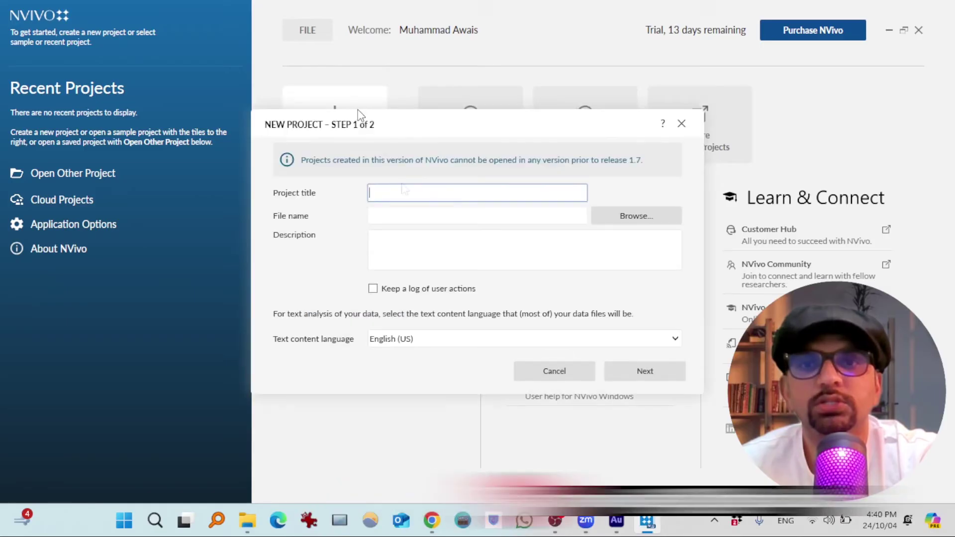
text(Tr)
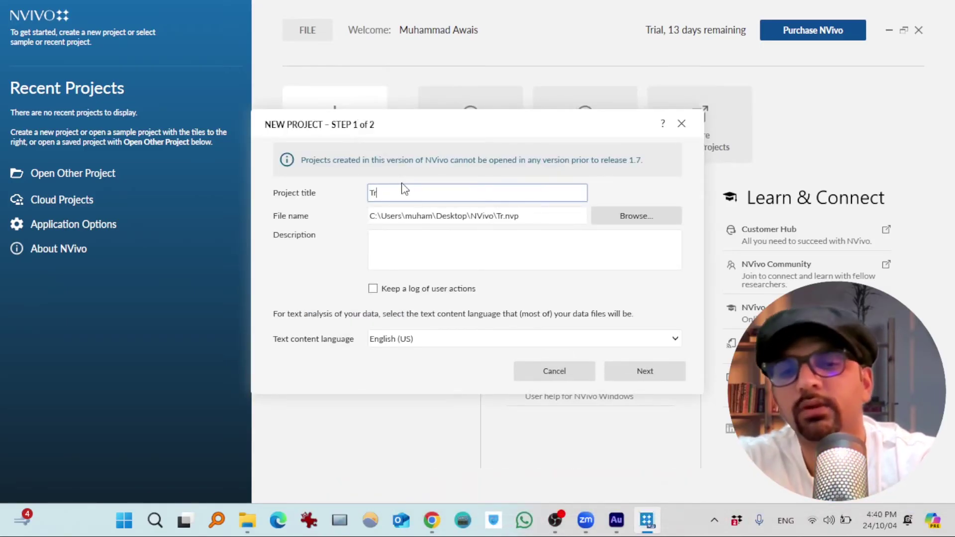
text(ial)
click(657, 377)
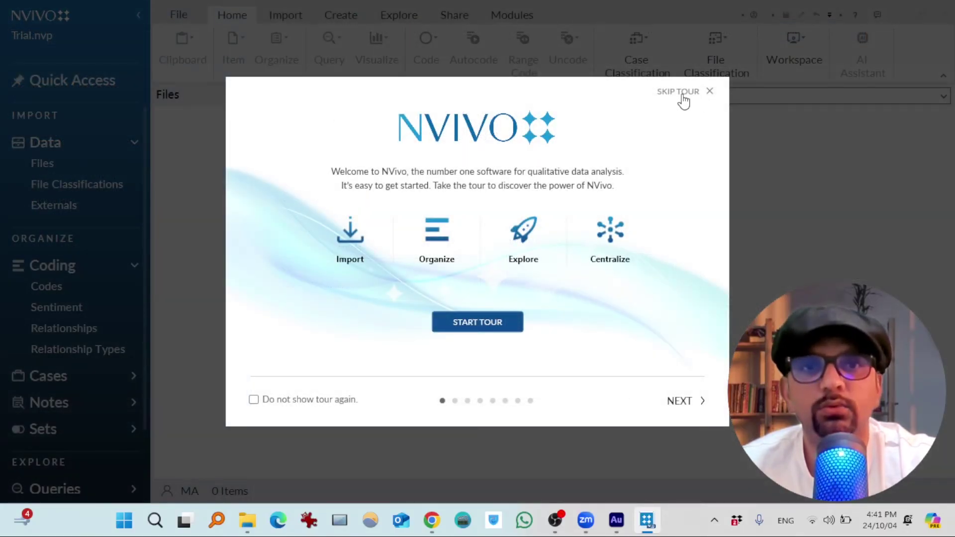
click(684, 94)
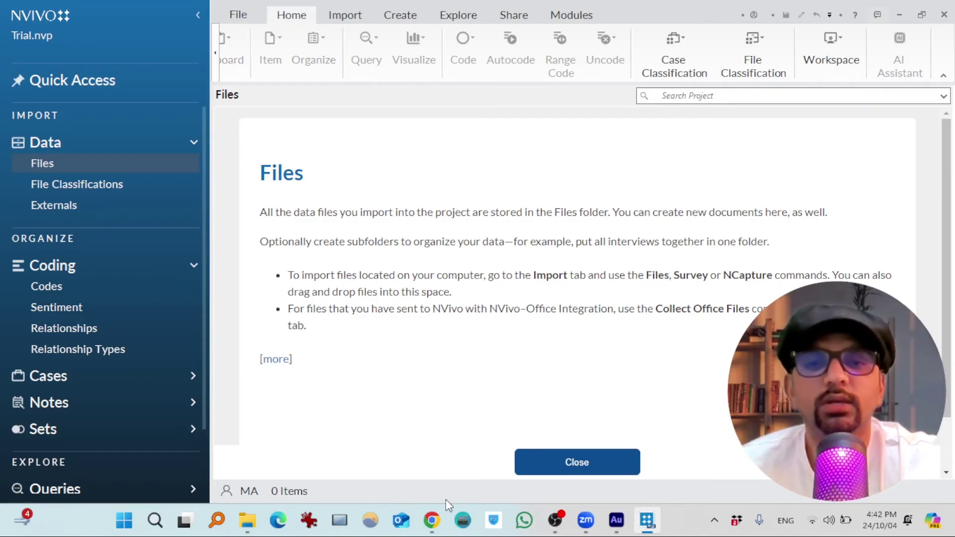
- Load the AI Assistant add-on page in incognito and add the $250 annual subscription to the cart
click(431, 520)
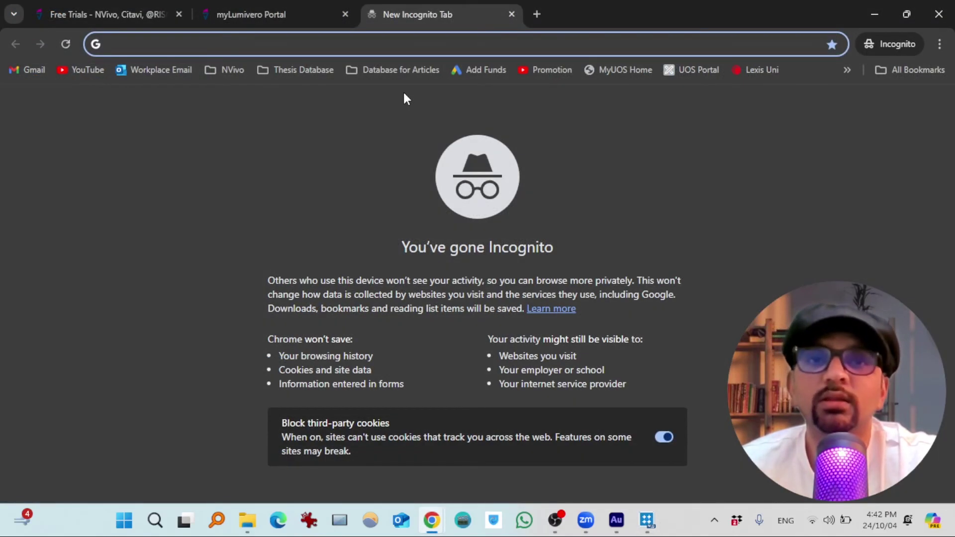
text(https://my.lumivero.com/products/nvivo/add-ons/ai-assistant)
key(Return)
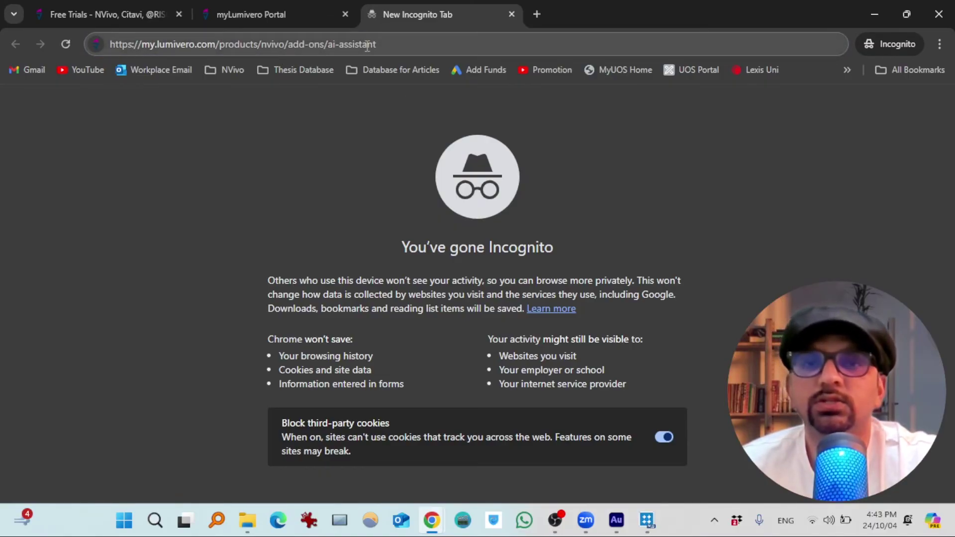
key(Return)
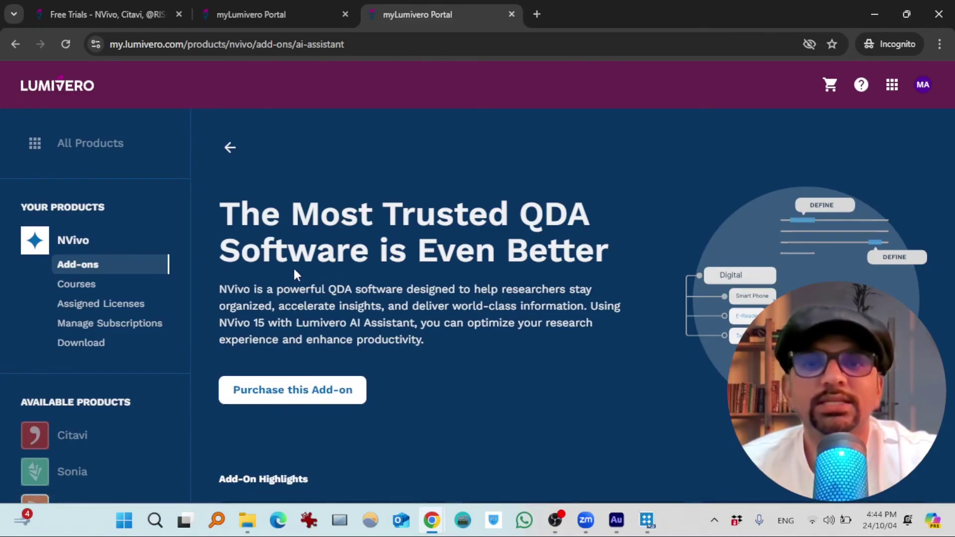
click(290, 390)
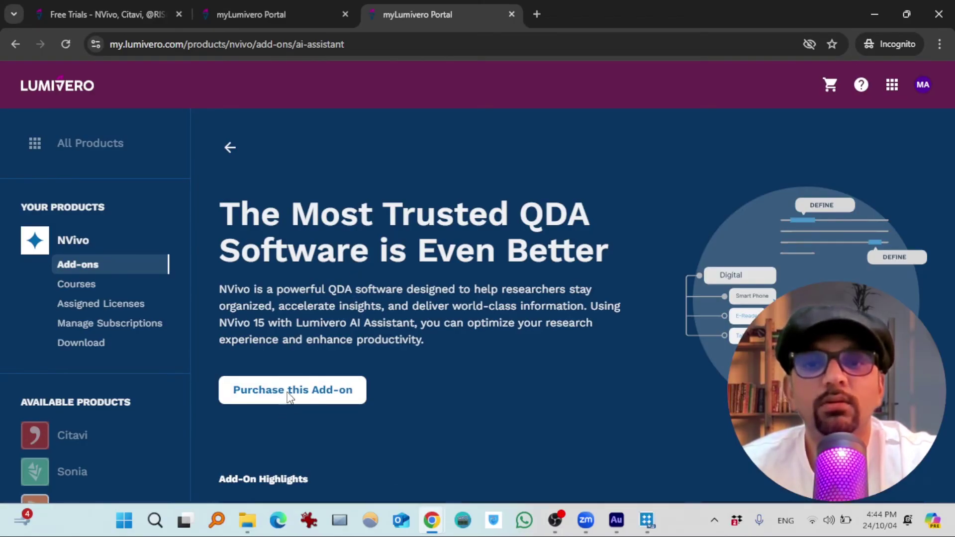
scroll(576, 299, down, 2)
scroll(576, 300, down, 1)
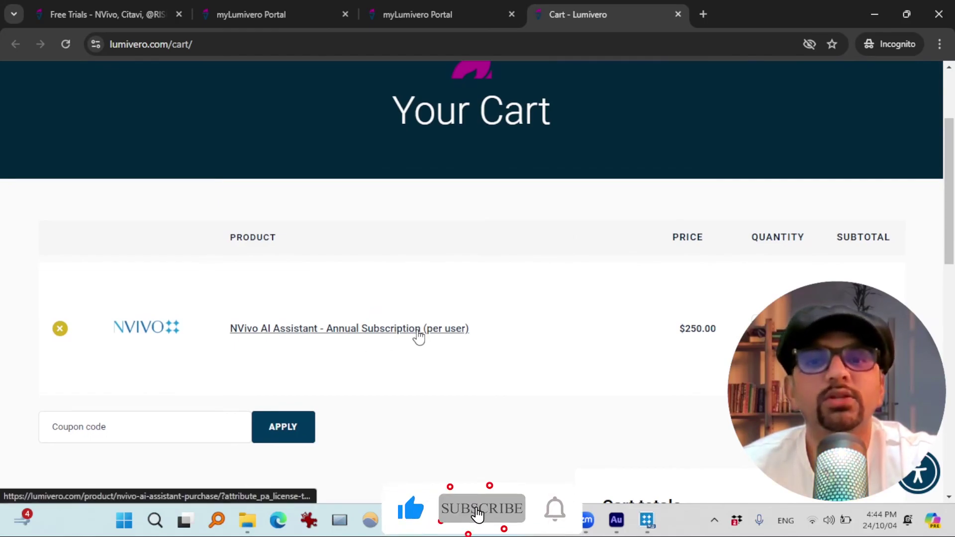
scroll(415, 337, down, 3)
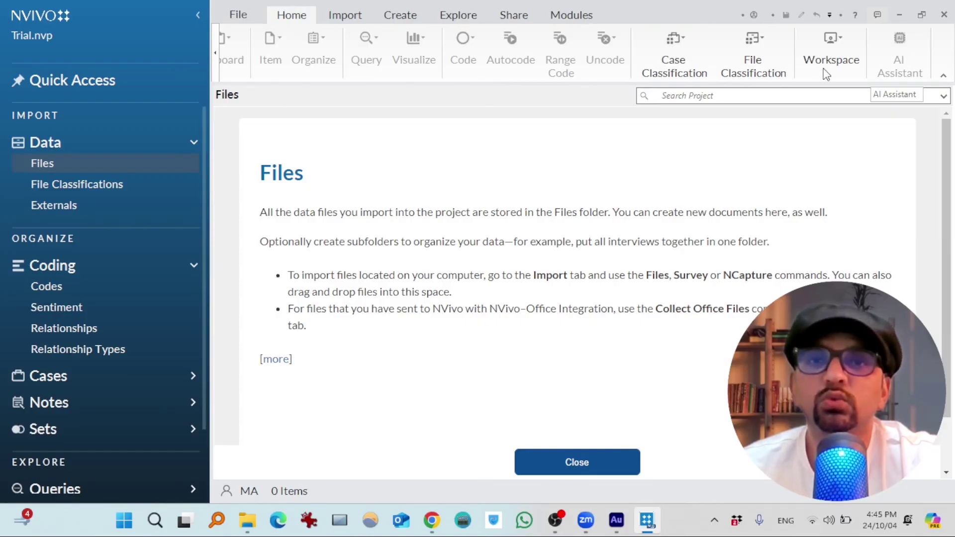
- Close the Trial project with File > Close and log out under Account
click(239, 16)
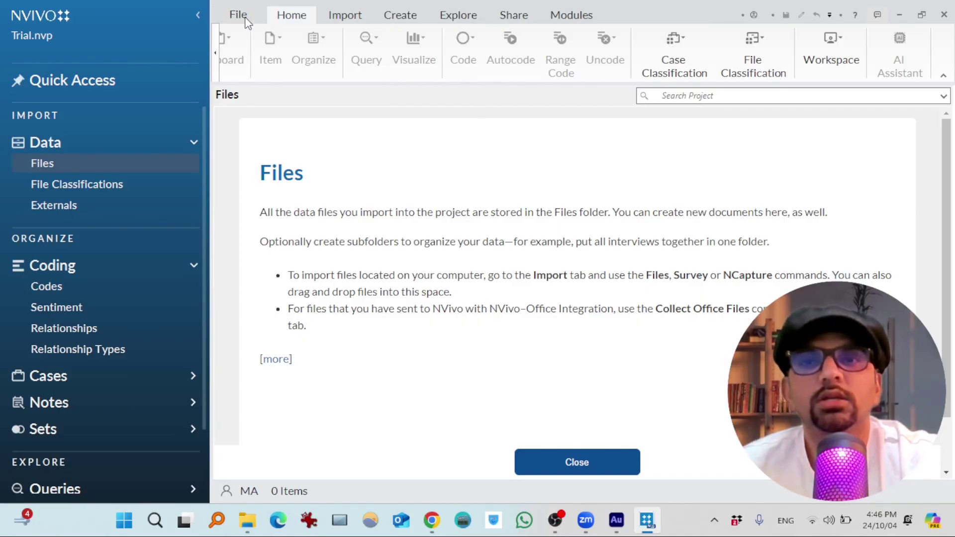
click(46, 177)
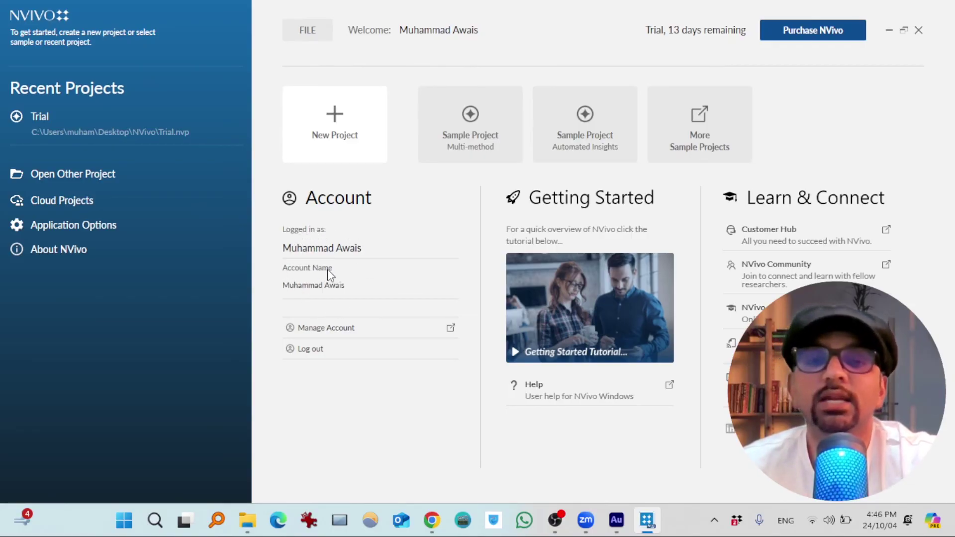
click(307, 348)
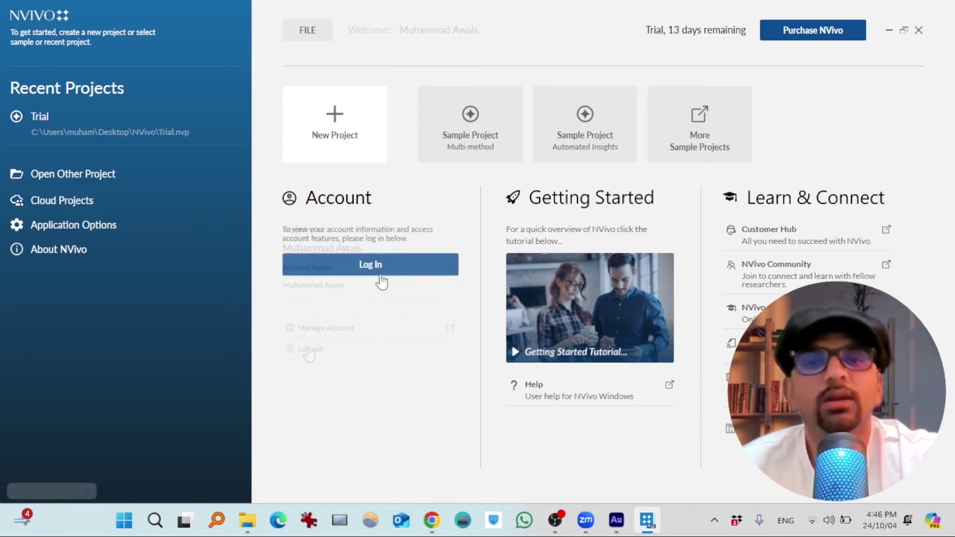